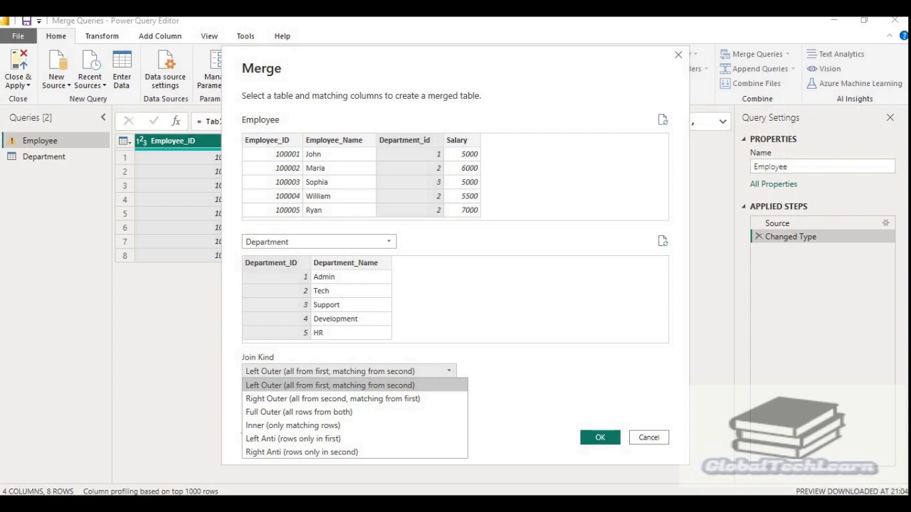
Step: Merge Employee with Department using a Left Outer join, and expand only Department_Name from the merged column
left_click(330, 385)
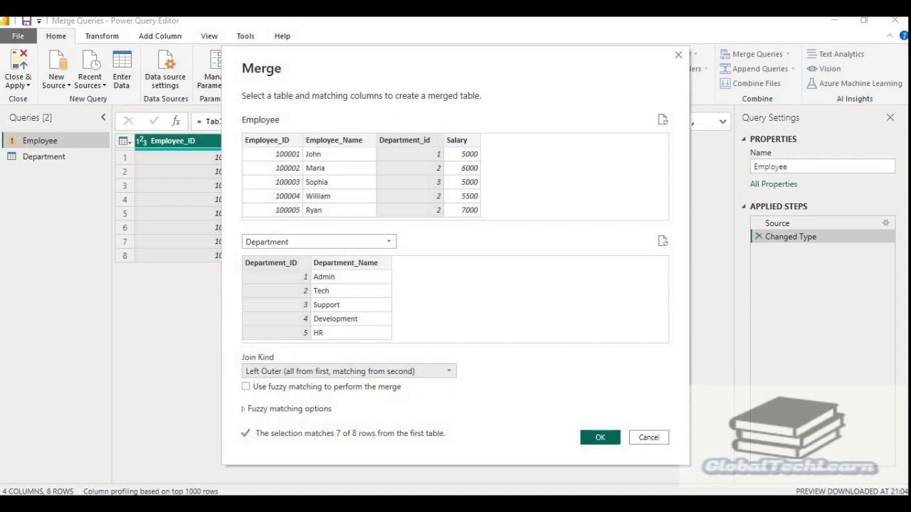
key("Return")
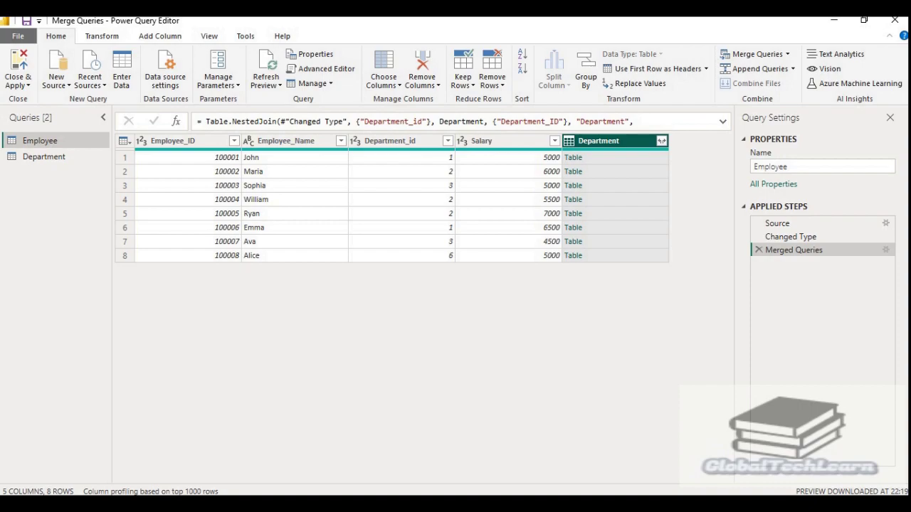
left_click(661, 141)
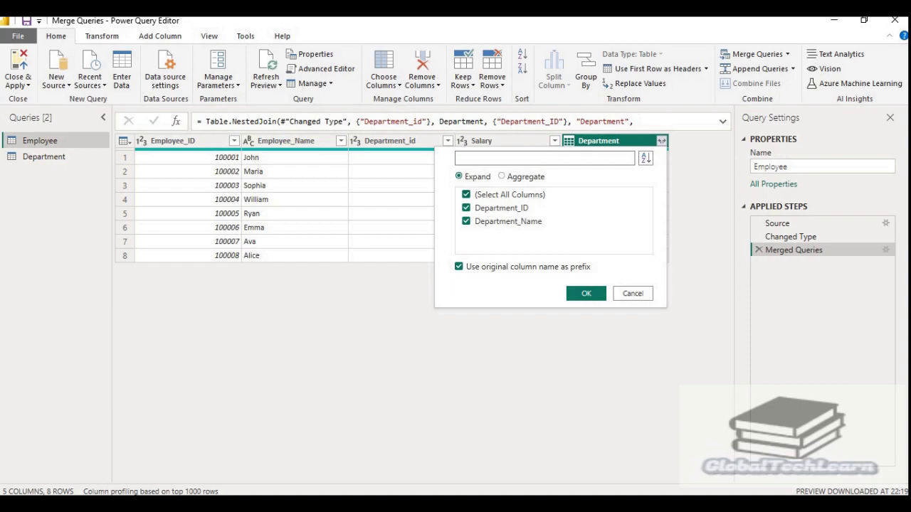
left_click(466, 194)
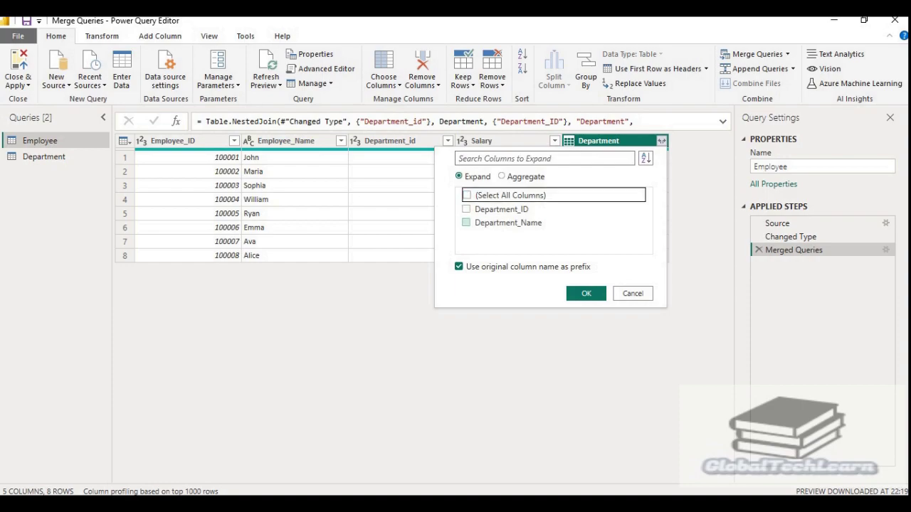
left_click(466, 222)
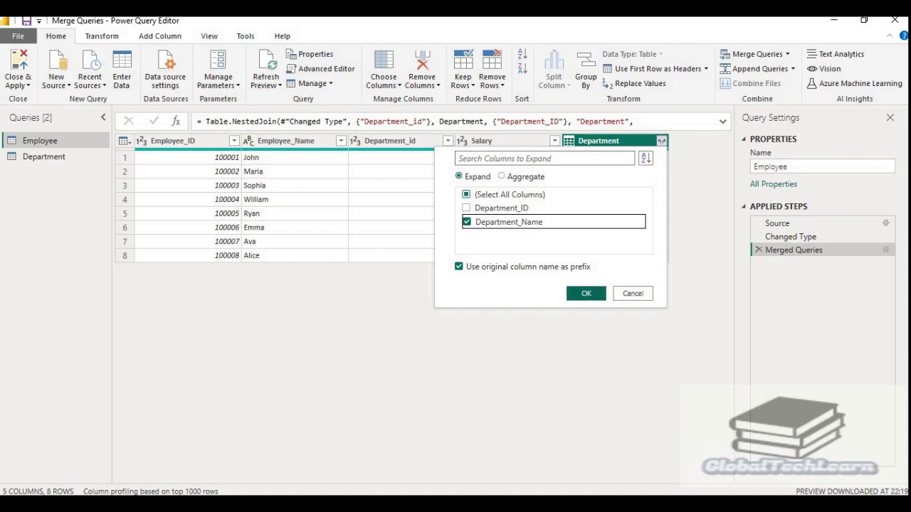
left_click(586, 293)
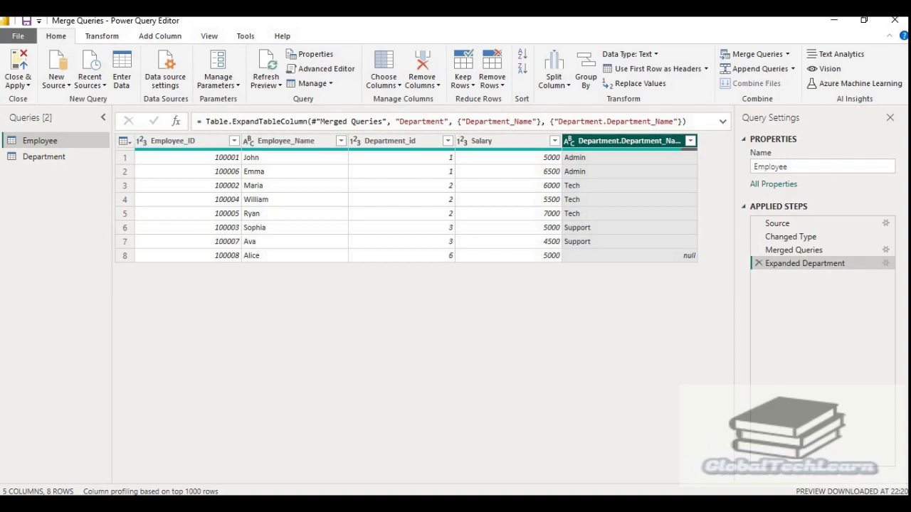
Step: Remove the Expanded Department and Merged Queries steps from the Employee query
left_click(759, 263)
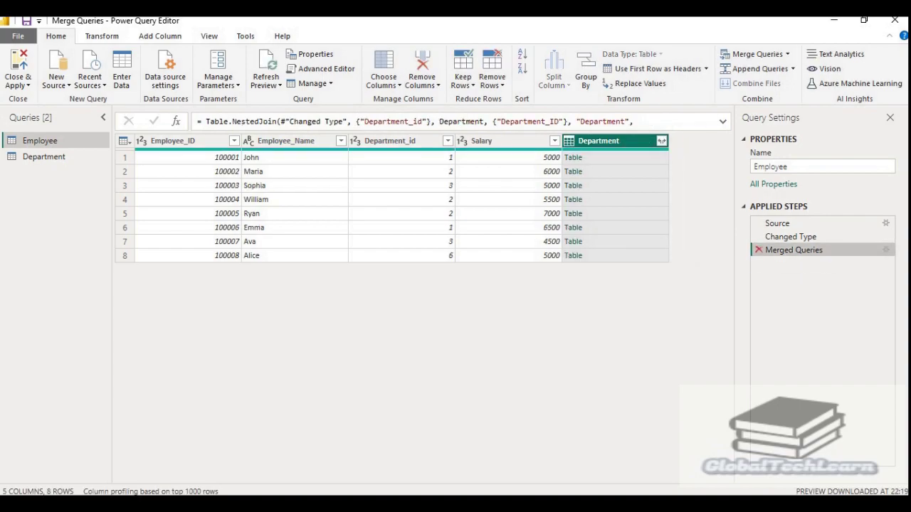
key("Delete")
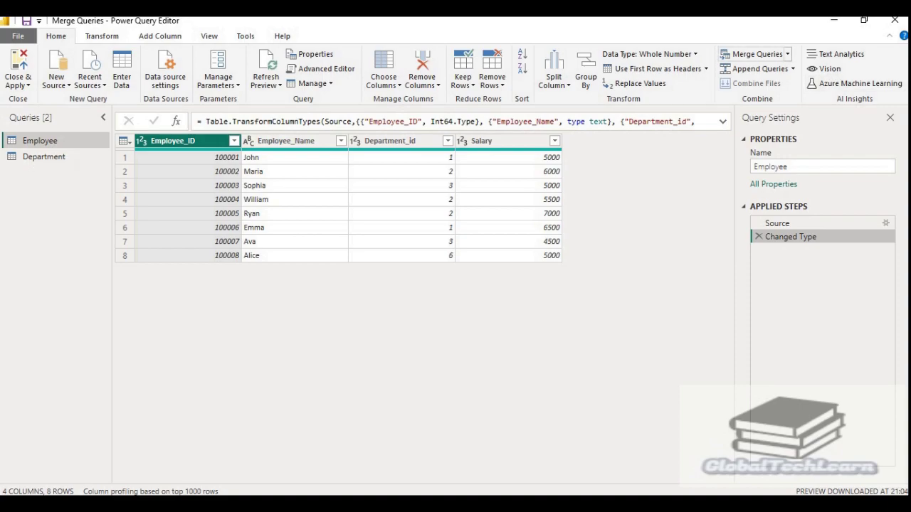
Step: Merge Employee and Department as a new query, matching Department_id to Department_ID with an Inner join
left_click(787, 54)
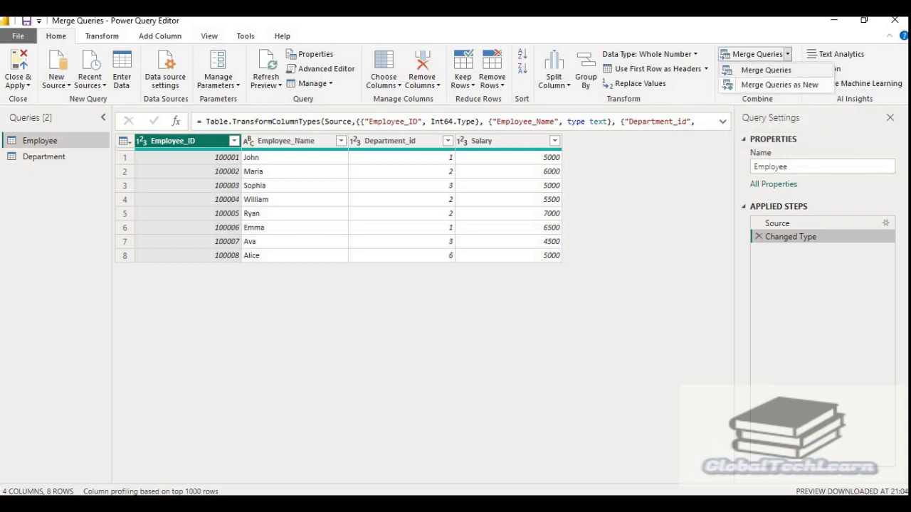
left_click(778, 84)
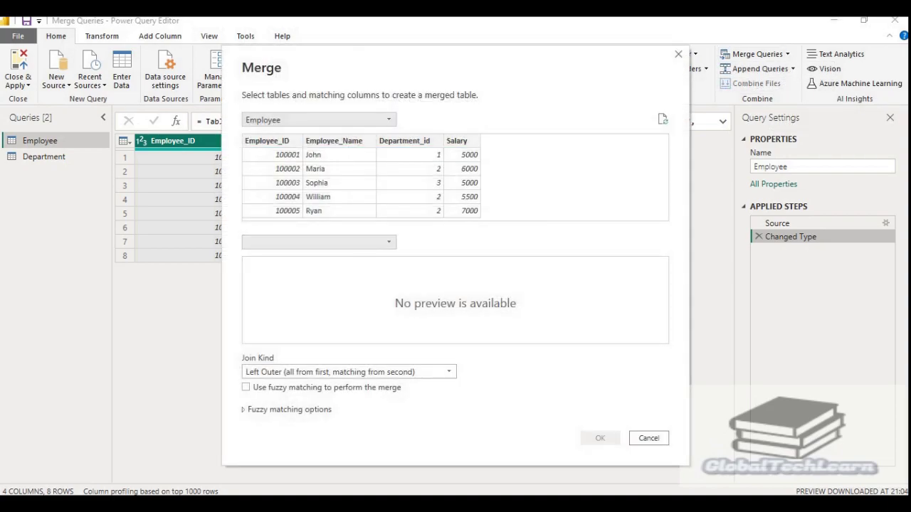
left_click(318, 242)
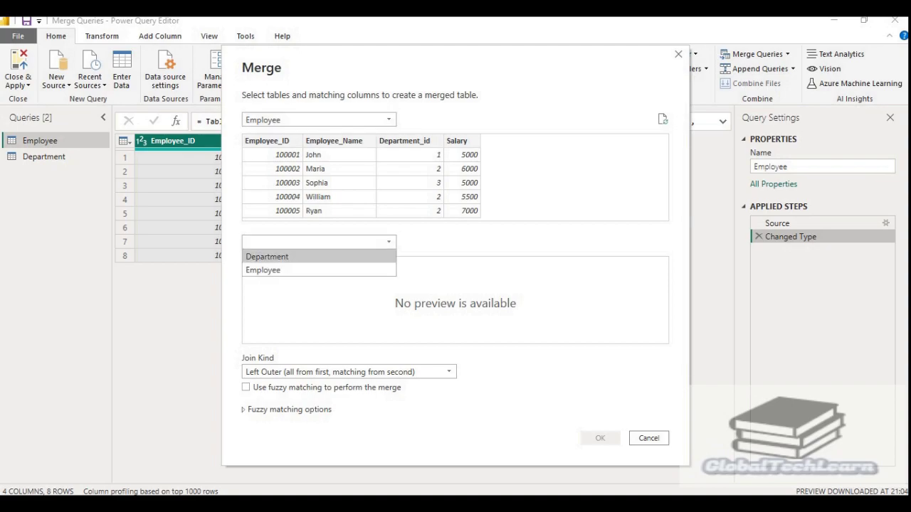
left_click(318, 256)
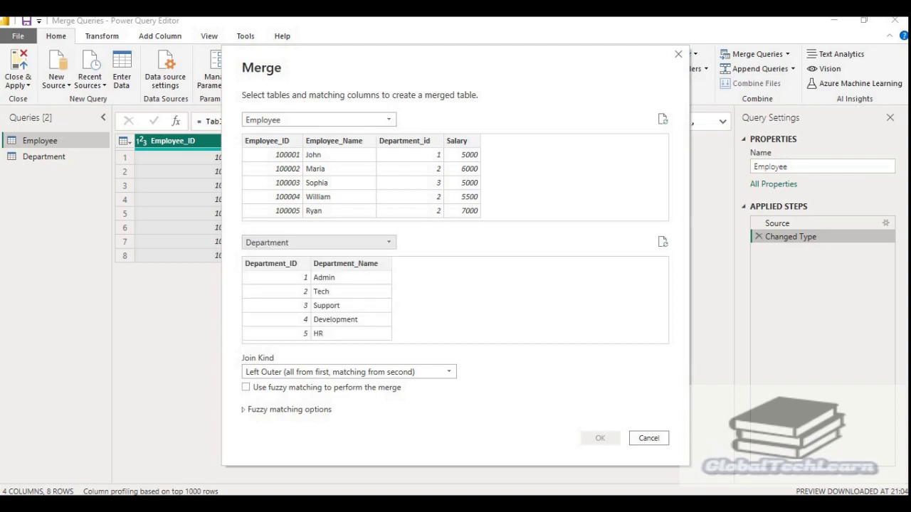
left_click(404, 140)
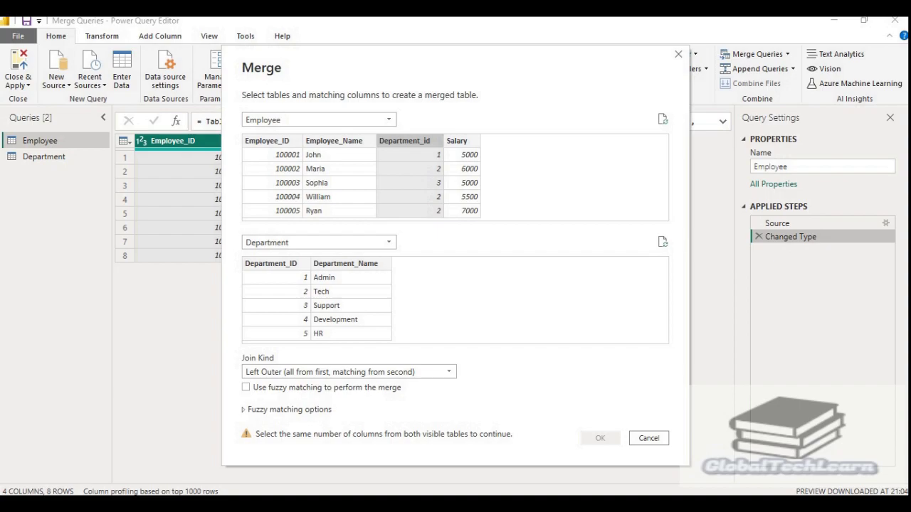
left_click(271, 263)
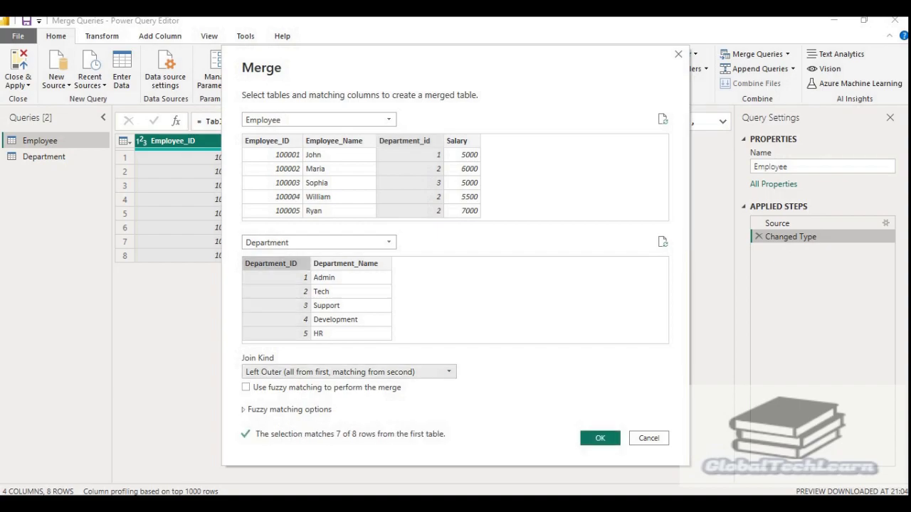
left_click(348, 372)
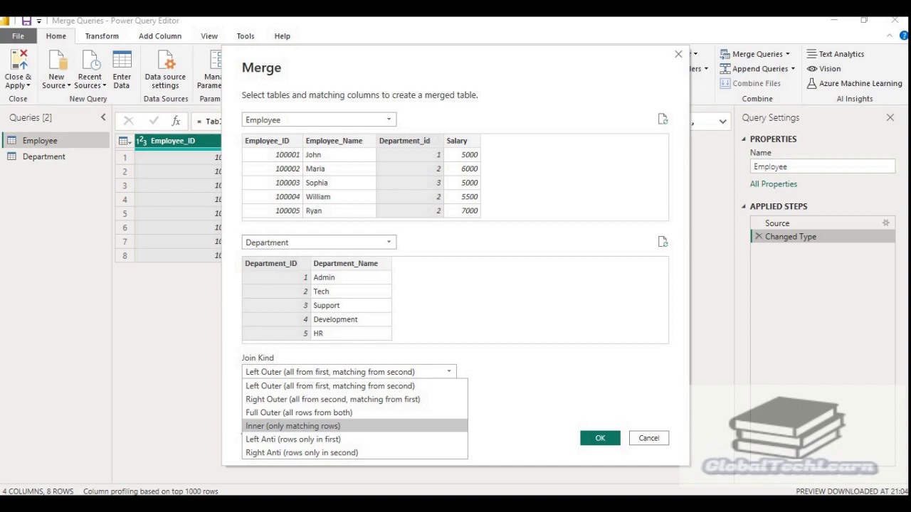
left_click(293, 426)
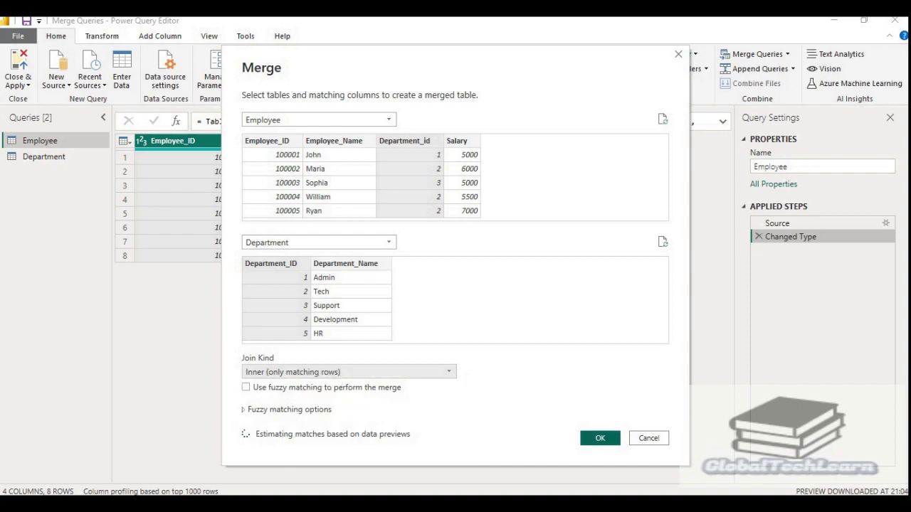
left_click(599, 438)
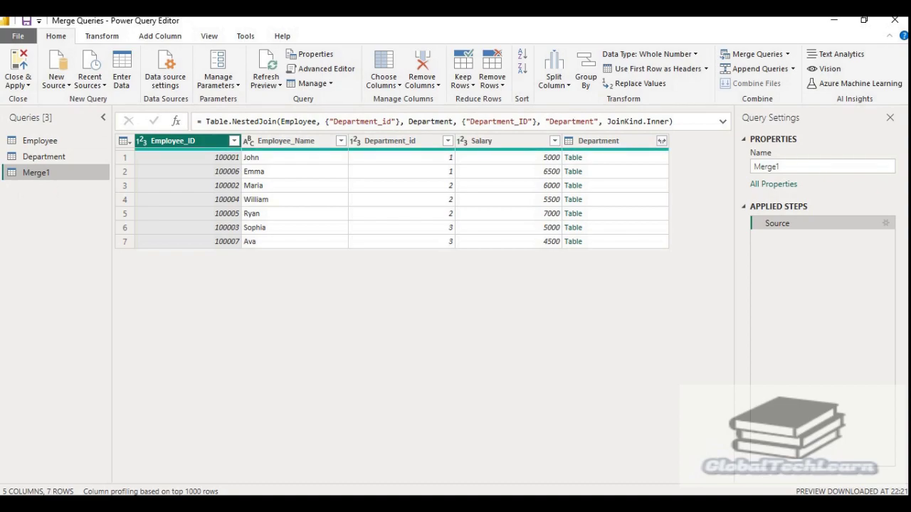
Step: Expand the merged Department column to include only Department_Name, keeping the original column name as prefix
mouse_move(185, 148)
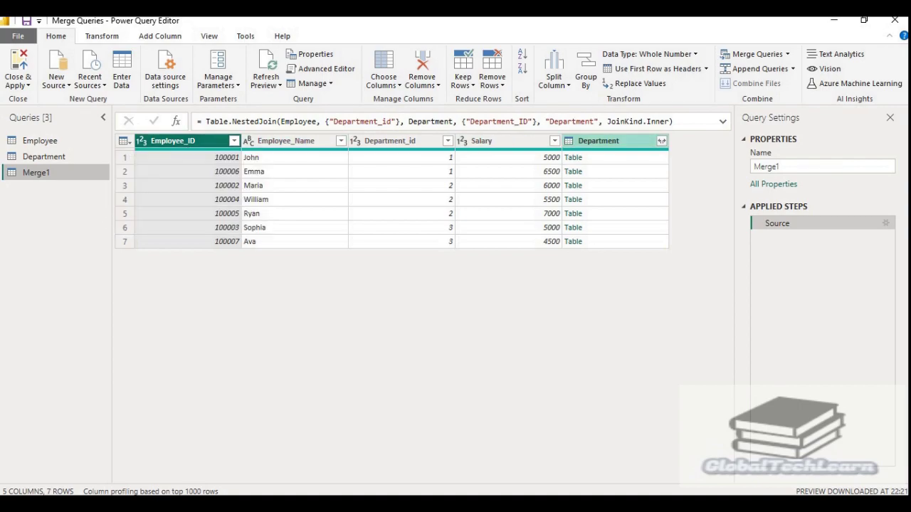
left_click(611, 140)
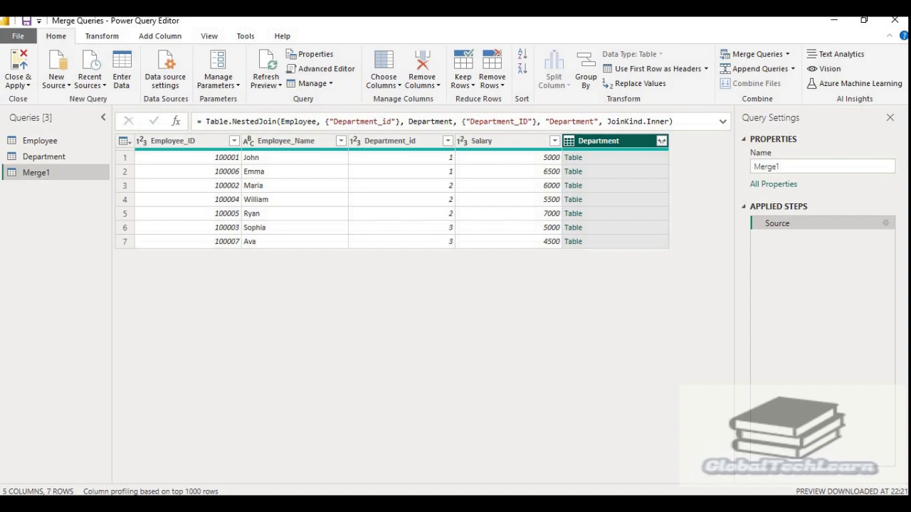
left_click(661, 141)
left_click(466, 208)
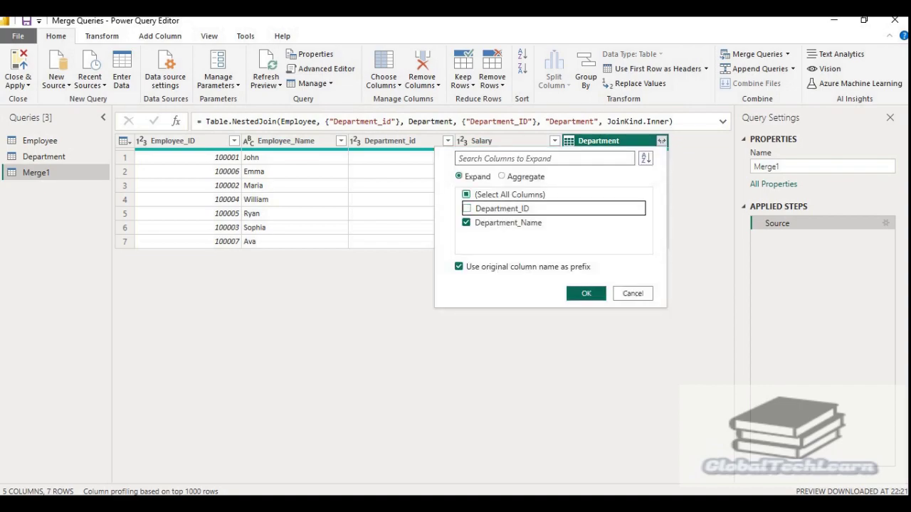
left_click(585, 293)
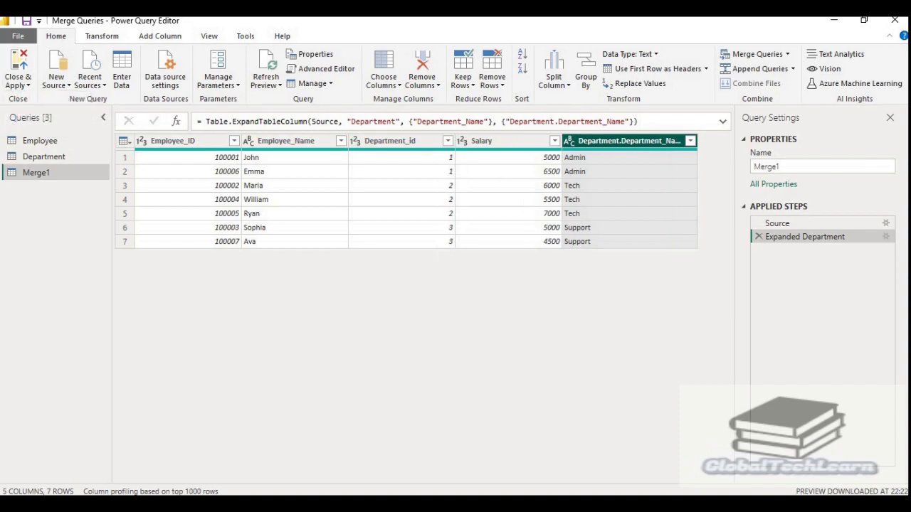
Step: Rename the merged query as Employee Details
left_click(777, 167)
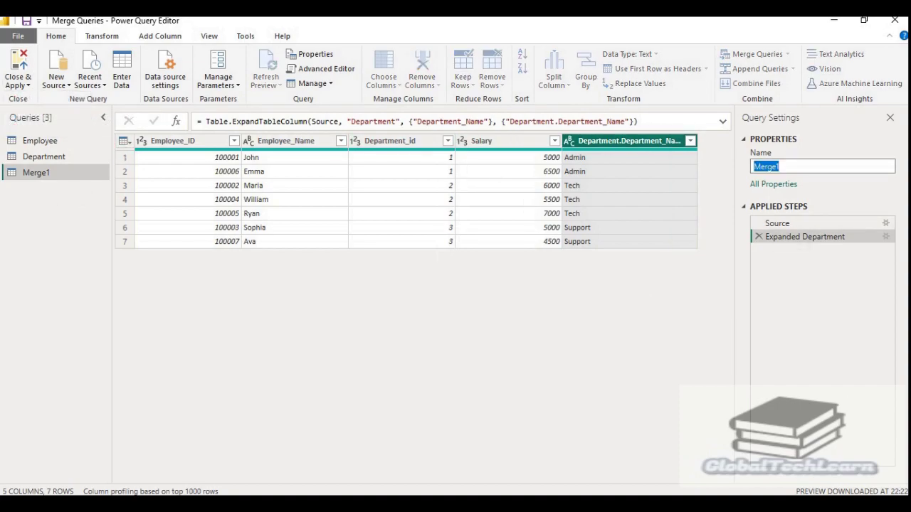
type("Employee Details")
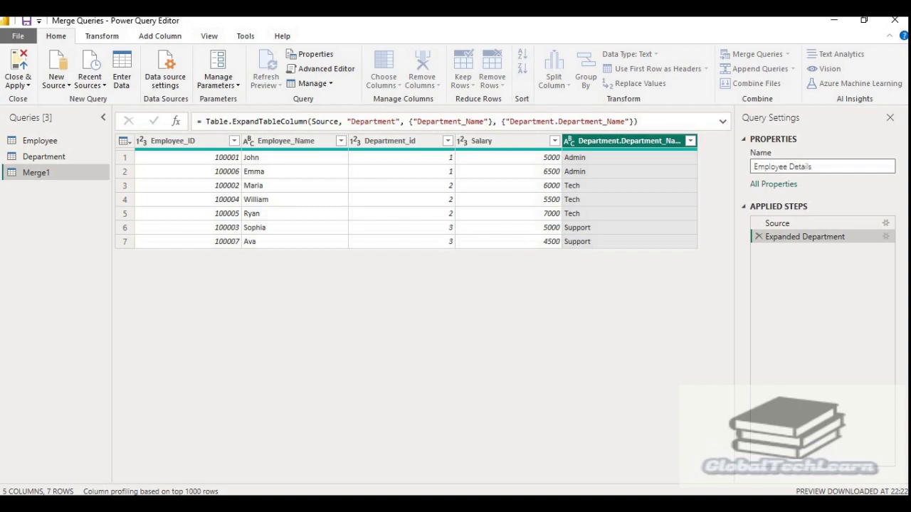
key("Return")
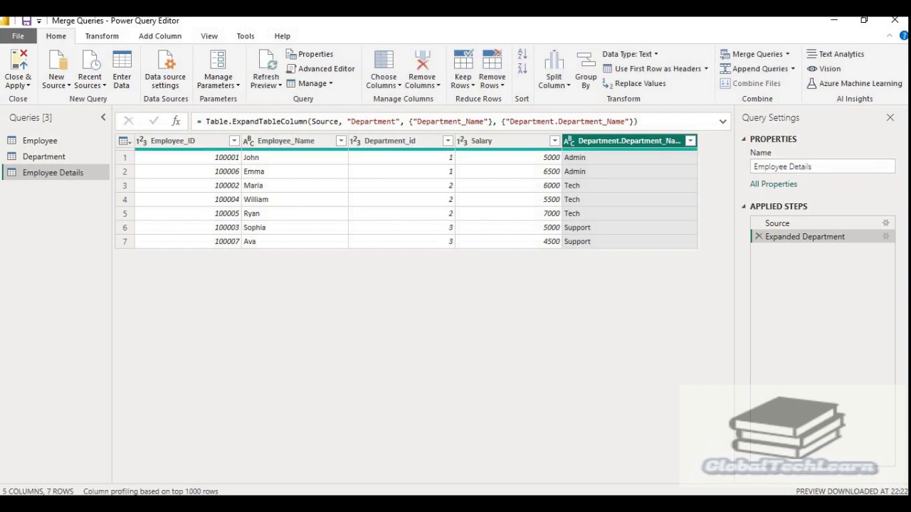
Step: Rename the Department.Department_Name column as Department_Name
double_click(629, 140)
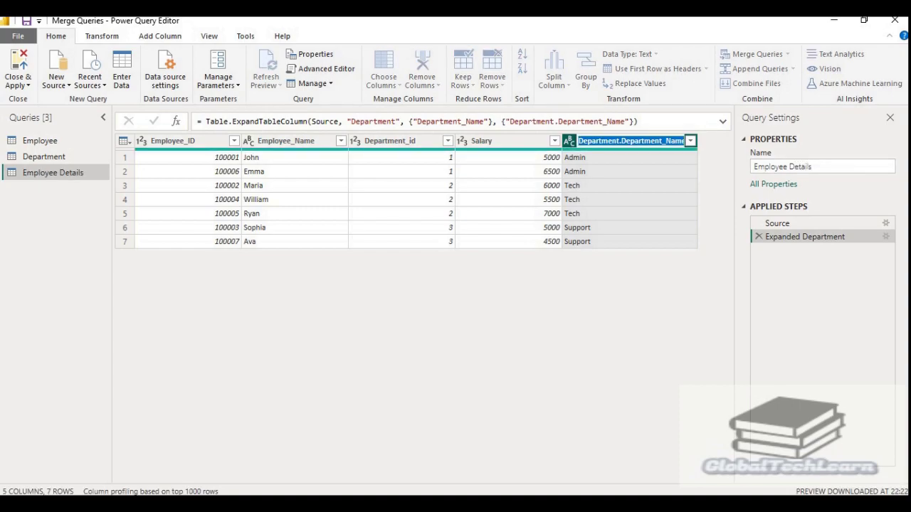
left_click(621, 140)
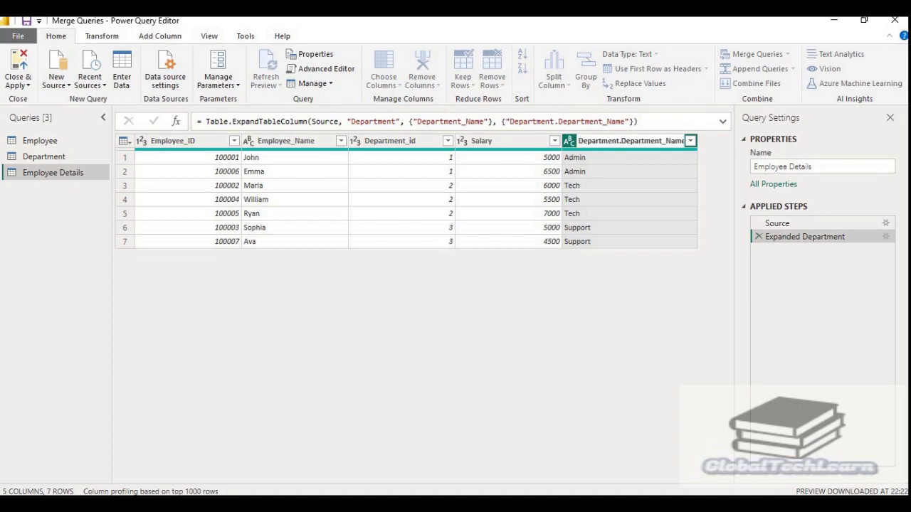
key("BackSpace")
key("BackSpace")
key("BackSpace")
key("BackSpace")
key("BackSpace")
key("BackSpace")
key("BackSpace")
key("BackSpace")
key("BackSpace")
key("BackSpace")
key("BackSpace")
key("Return")
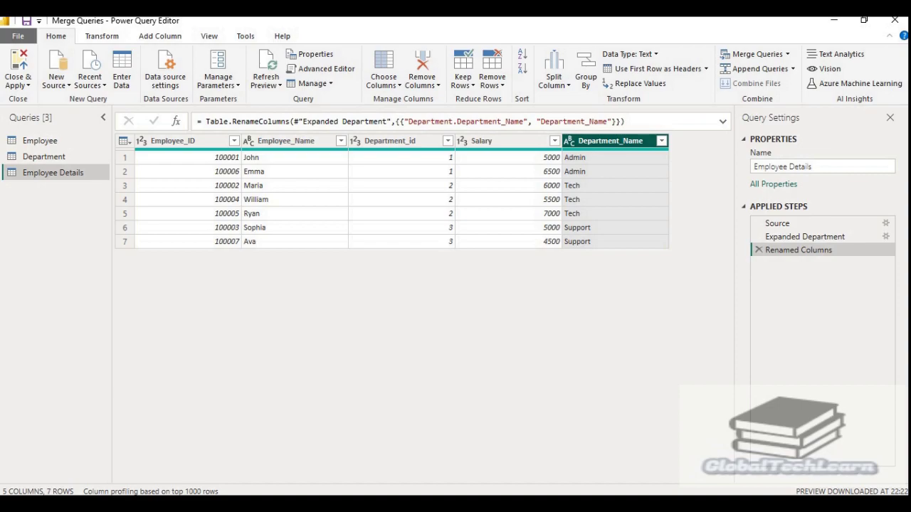
Step: Close the query editor with the changes applied, and show the fields of the Employee Details table in the report
left_click(17, 83)
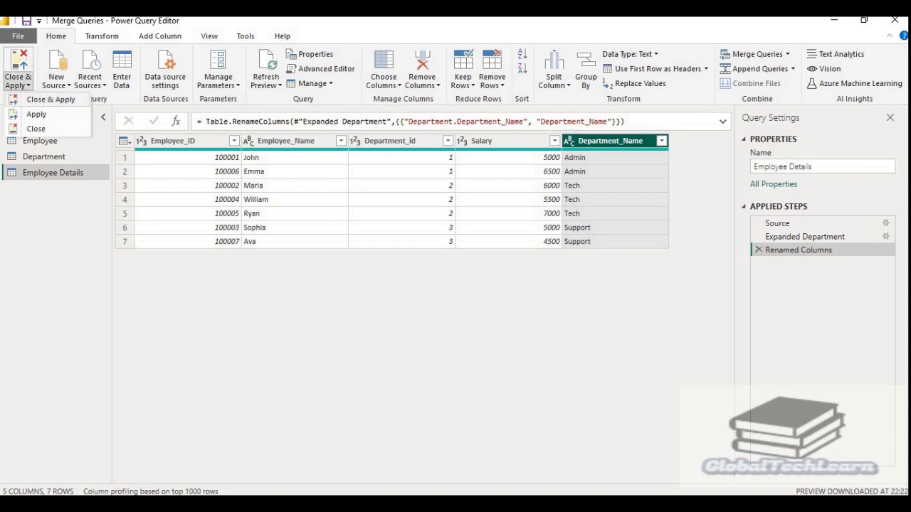
left_click(50, 99)
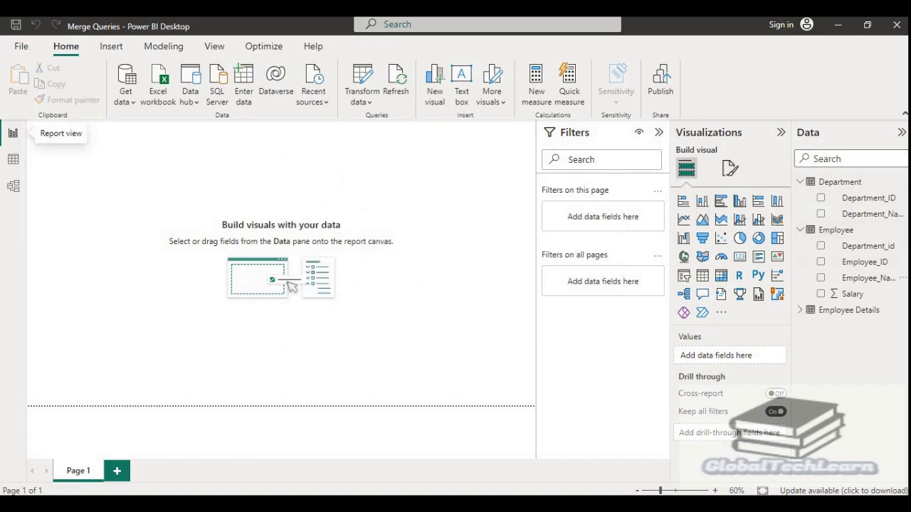
left_click(848, 310)
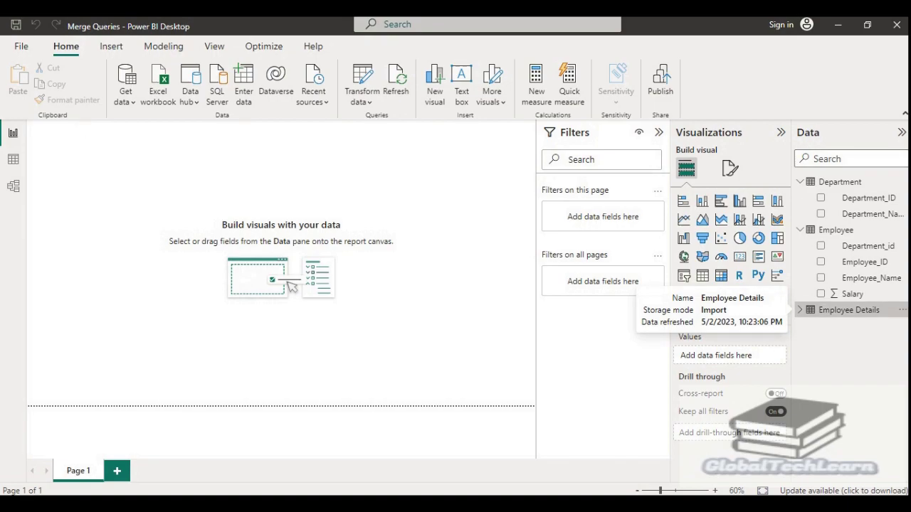
left_click(799, 309)
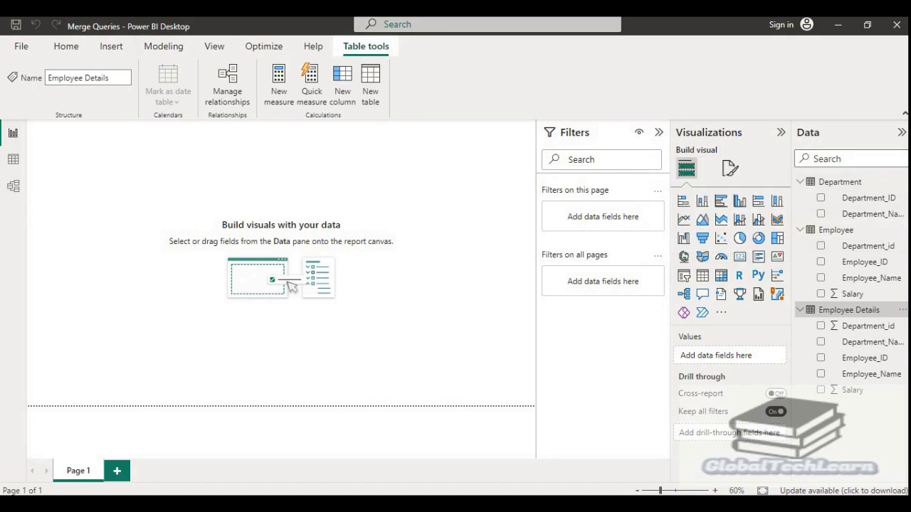
Step: Reopen the Power Query Editor and disable loading of the Employee query into the report
left_click(66, 46)
left_click(362, 99)
left_click(374, 122)
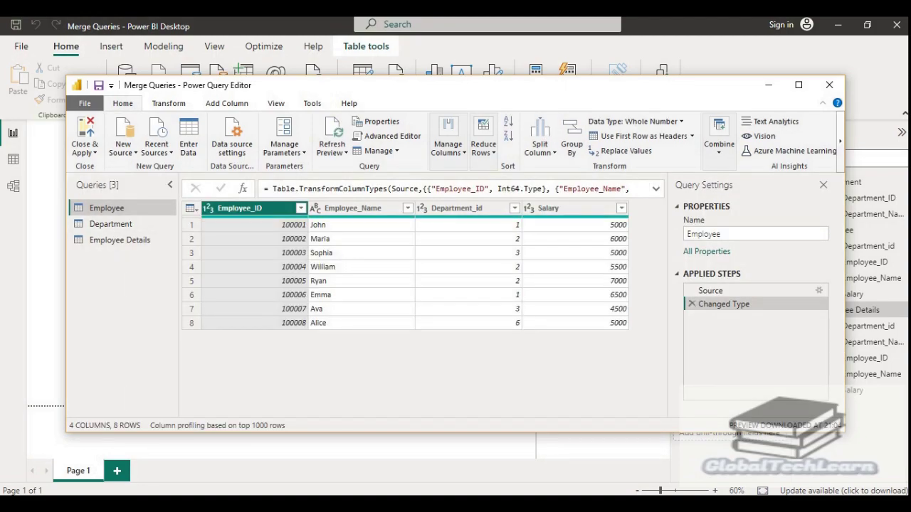
right_click(106, 207)
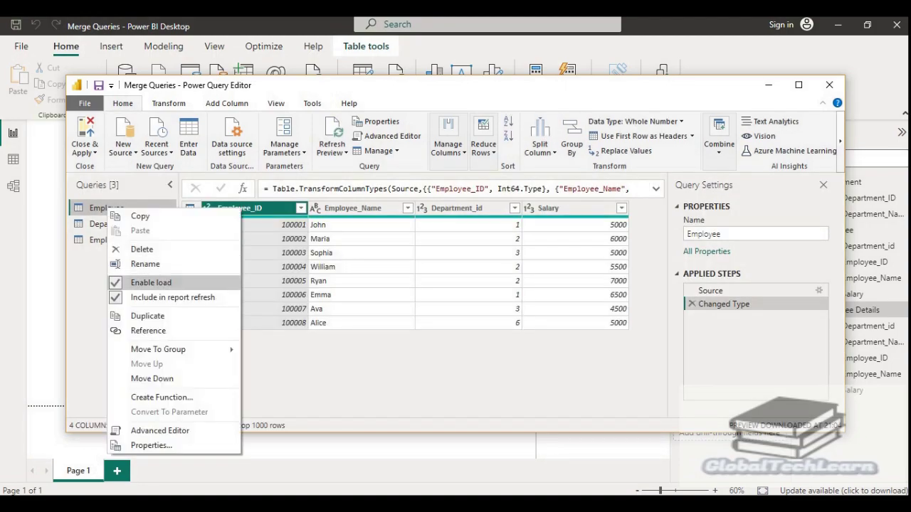
left_click(151, 283)
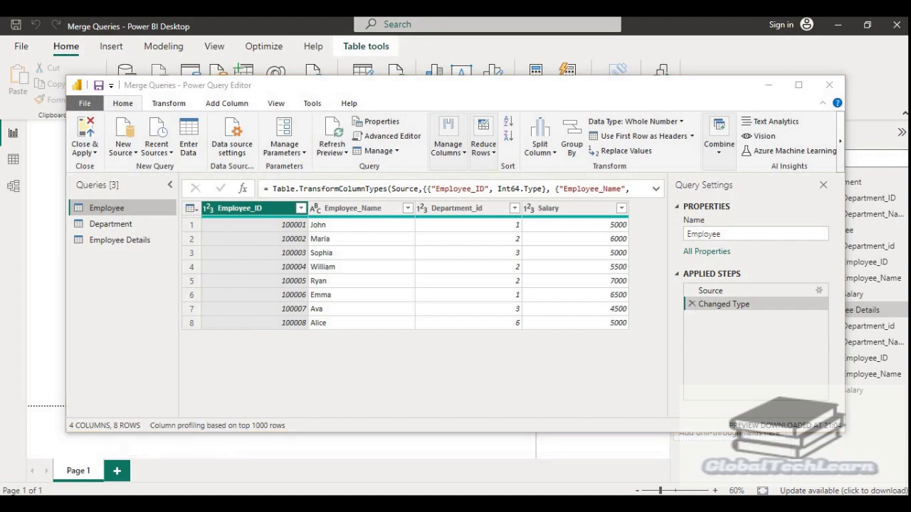
key("Return")
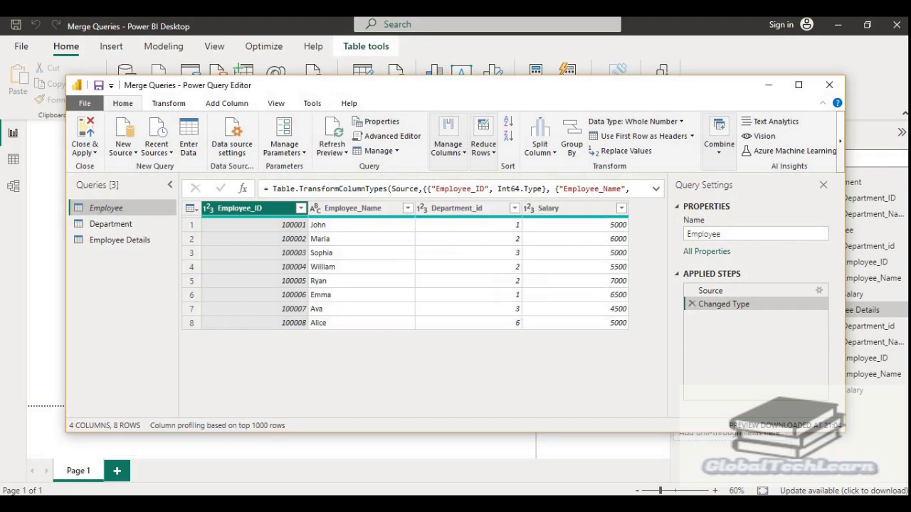
Step: Disable loading of the Department query, accept the table's removal, and close the editor with the changes applied
right_click(120, 222)
key("Escape")
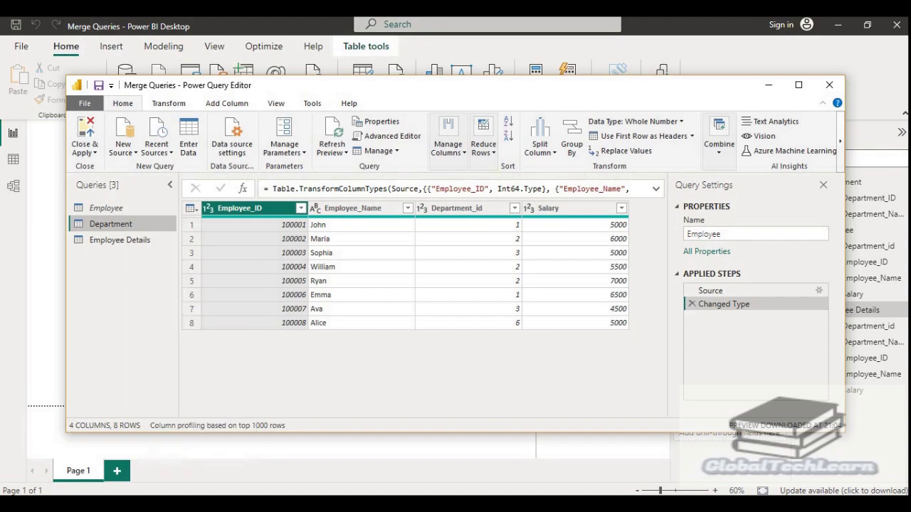
right_click(122, 225)
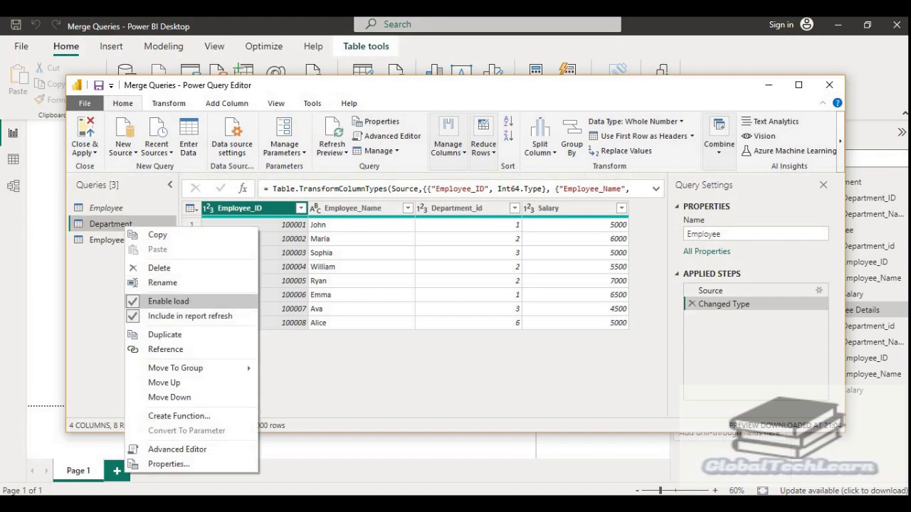
left_click(168, 301)
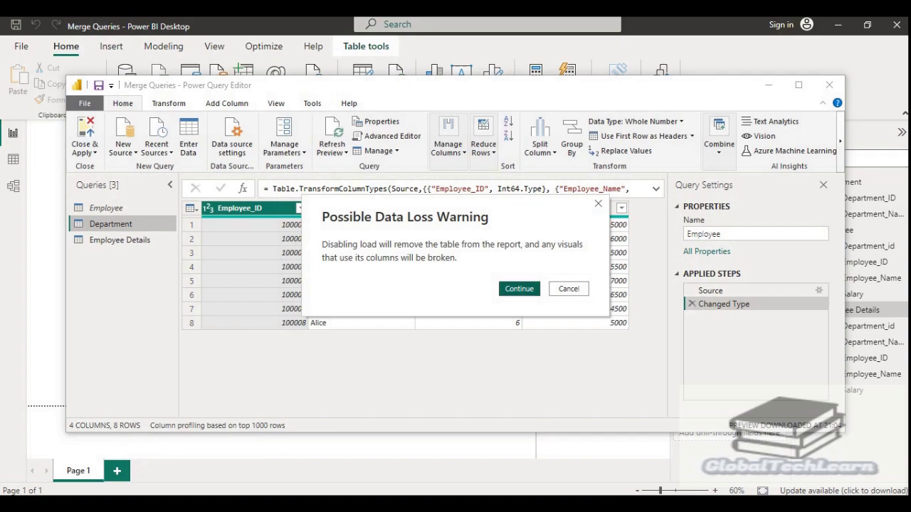
left_click(518, 288)
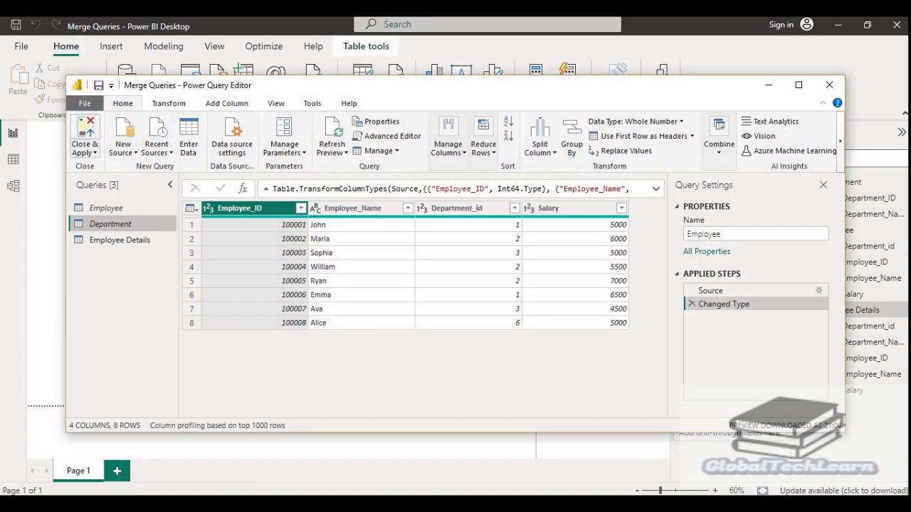
left_click(84, 152)
left_click(116, 166)
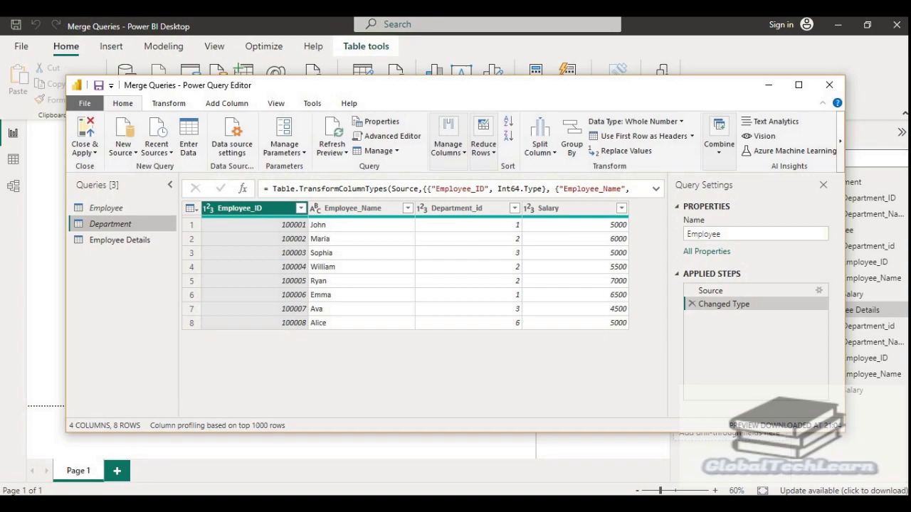